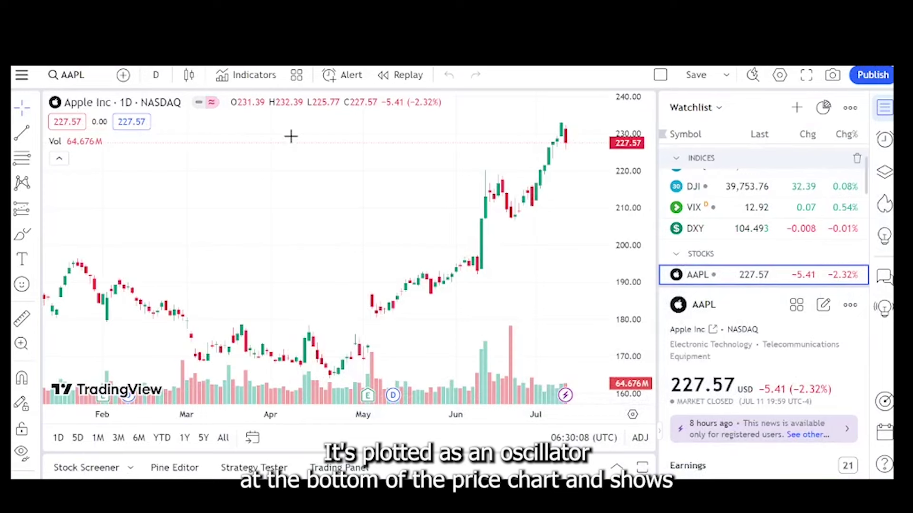
Add the MACD (12, 26, close) indicator to the AAPL chart and dismiss the zoom tip
left_click(228, 78)
type("macd")
left_click(407, 414)
key("Escape")
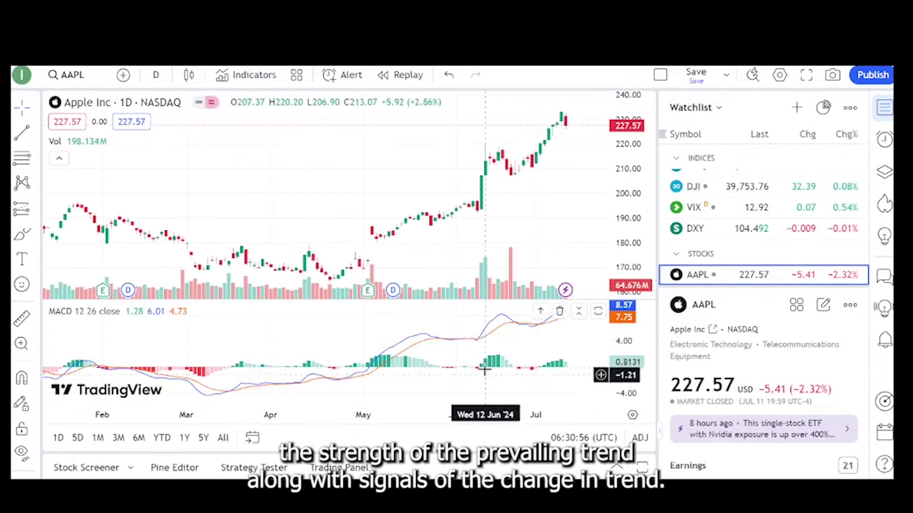
scroll(484, 369, "up", 3)
scroll(476, 338, "up", 2)
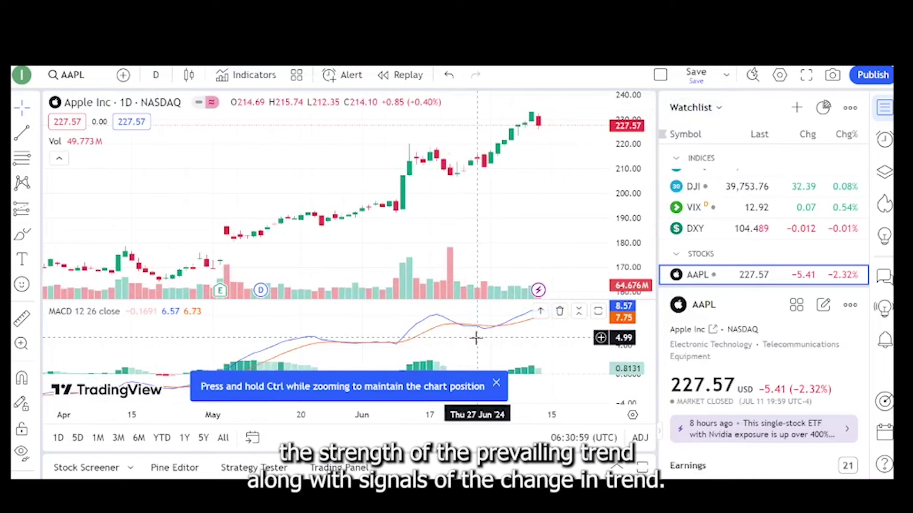
scroll(476, 338, "up", 2)
scroll(475, 338, "up", 2)
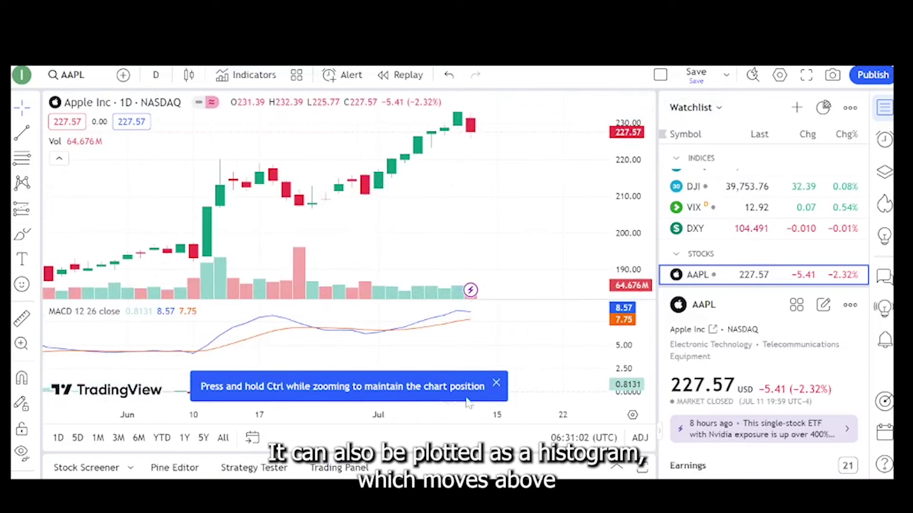
left_click(497, 384)
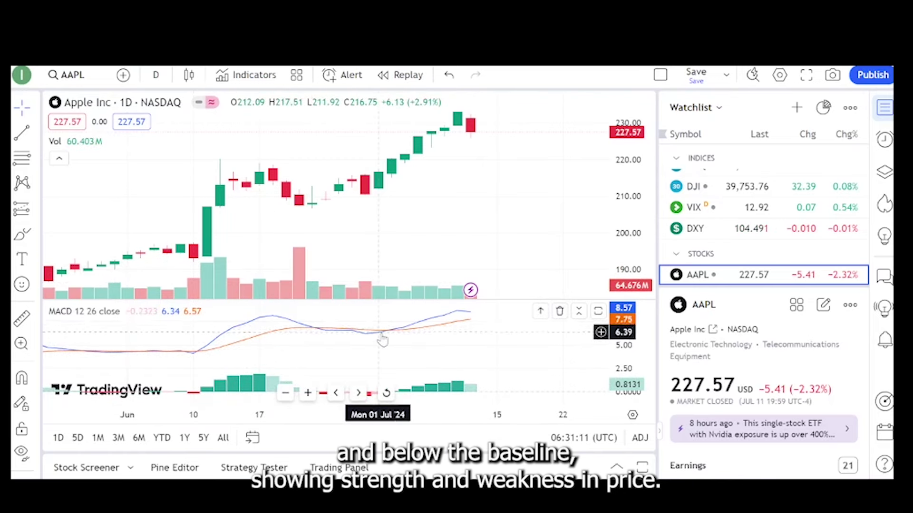
mouse_move(382, 341)
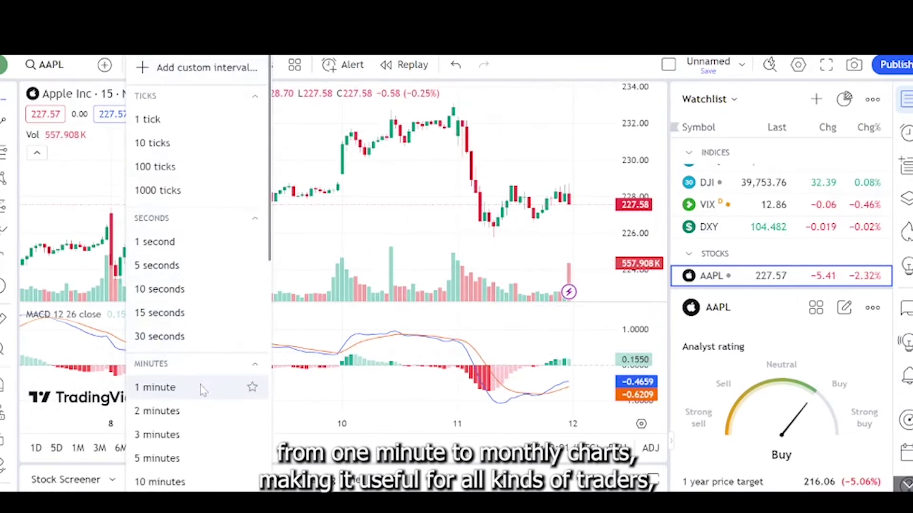
Switch the AAPL chart to 1-minute candles over a 5-day range
left_click(202, 390)
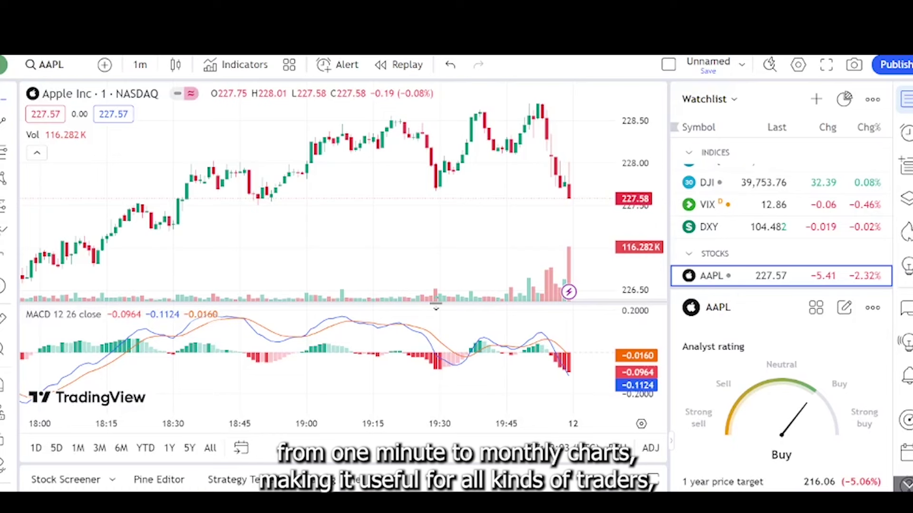
left_click(60, 454)
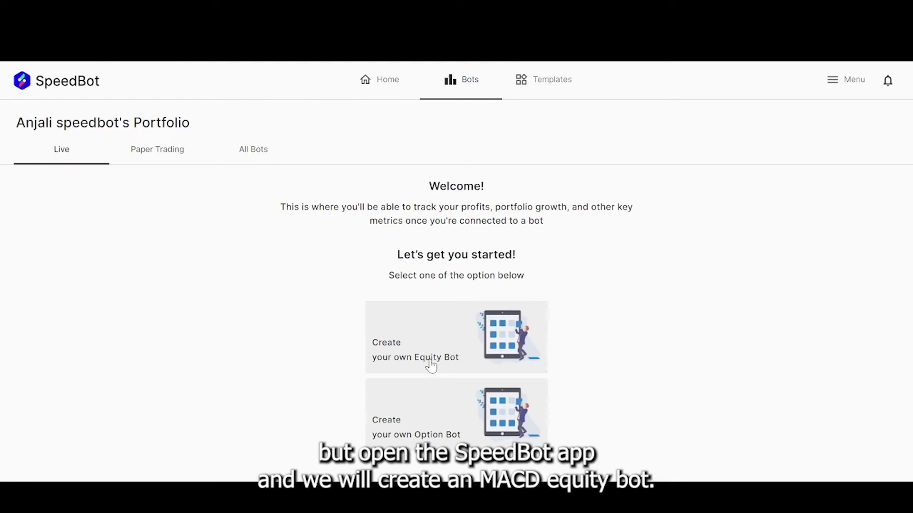
Create an equity bot named MACD Indicator Strategy trading AAPL on 1-hour candles
left_click(433, 366)
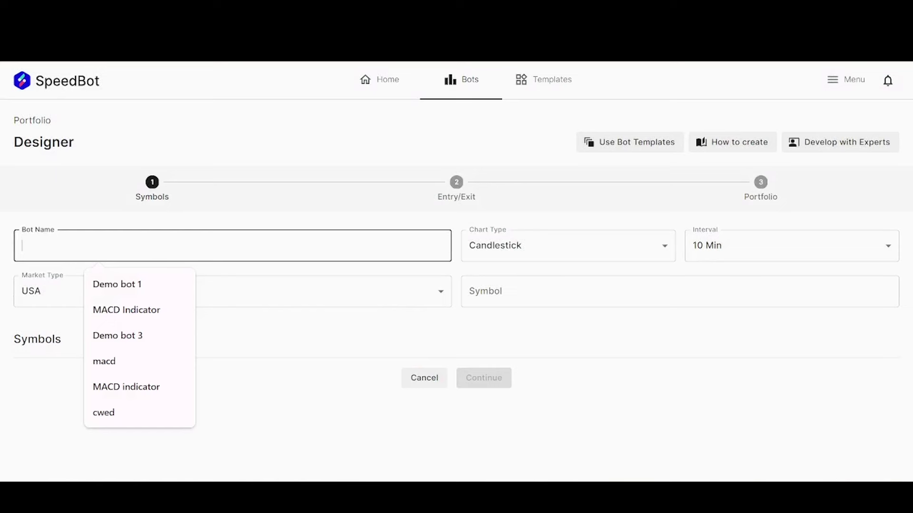
type("MACD ")
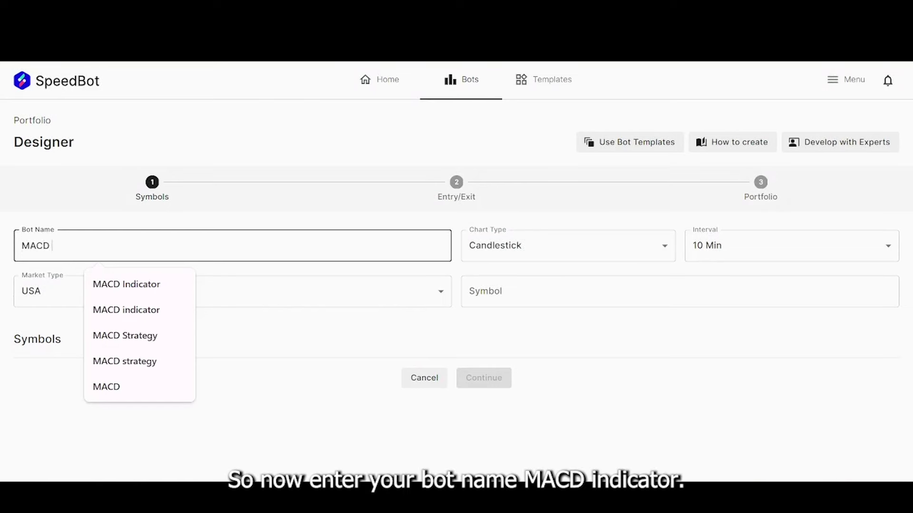
type("Indi")
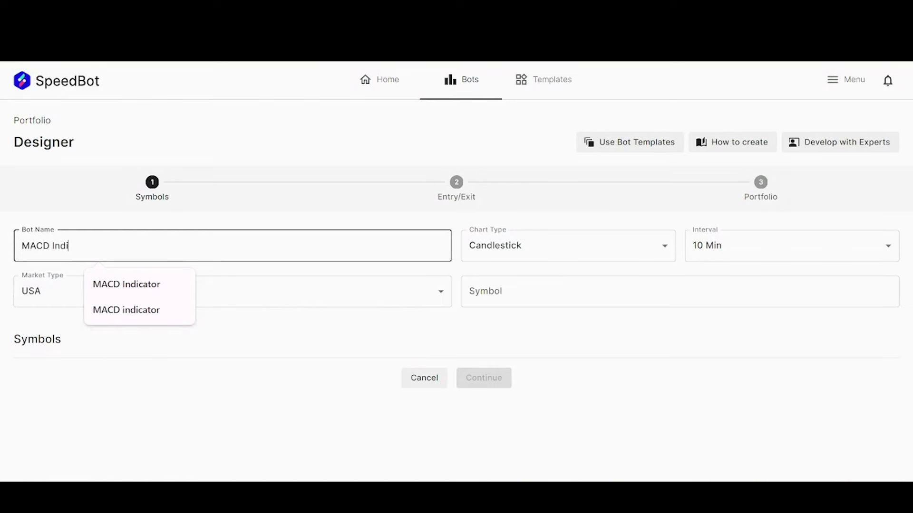
type("cator Strategy")
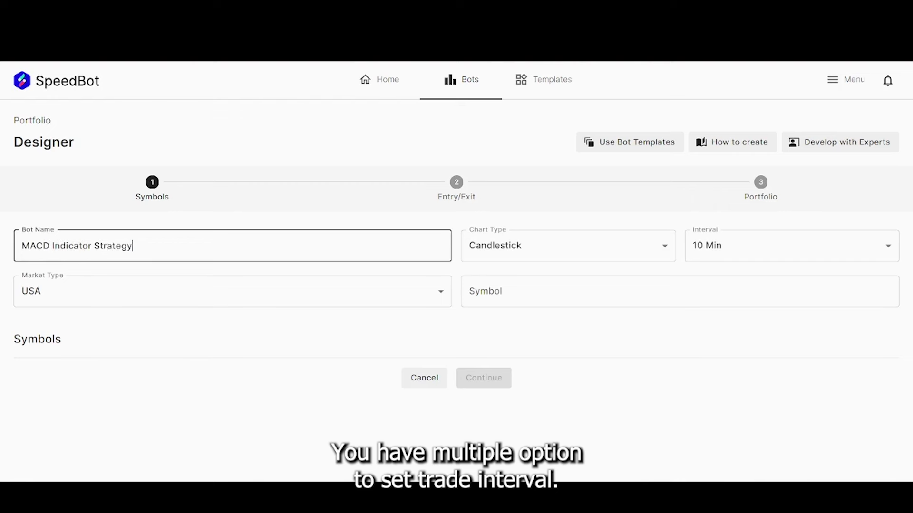
left_click(733, 247)
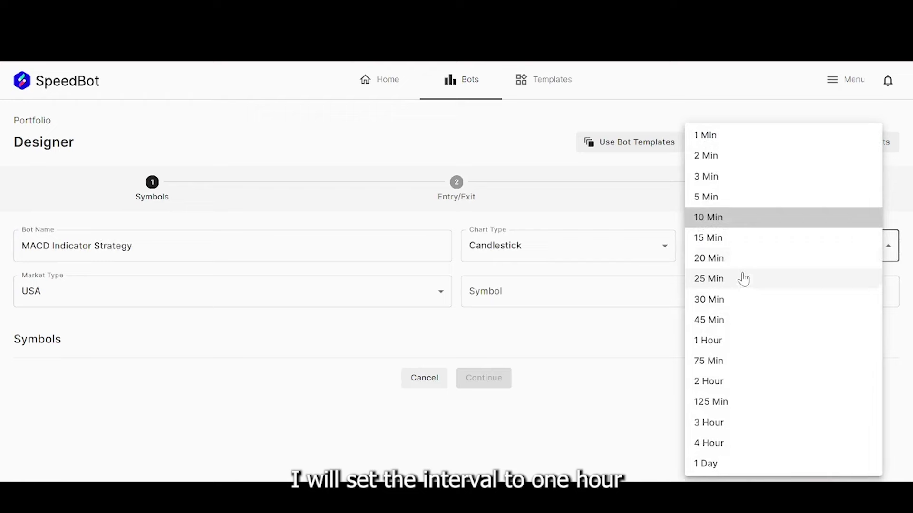
left_click(731, 340)
left_click(657, 303)
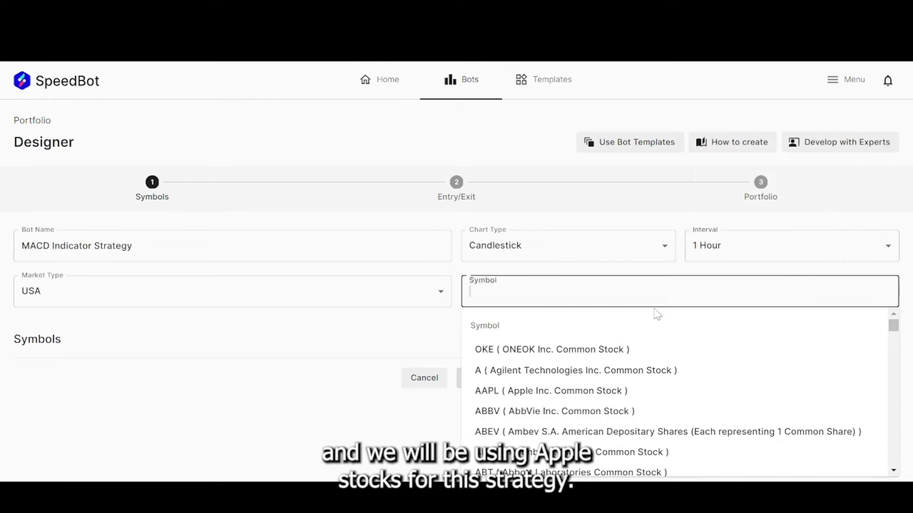
left_click(583, 390)
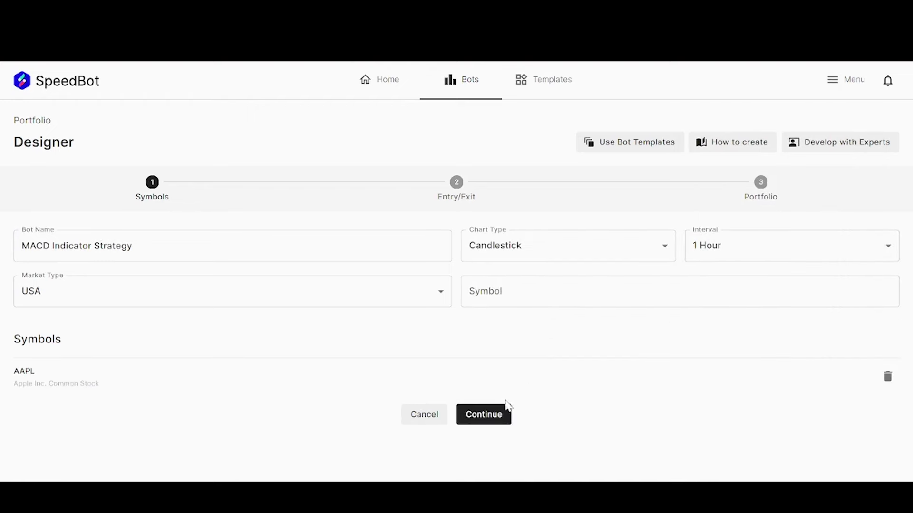
Set the bot's position direction to Long on the Entry/Exit step
left_click(503, 415)
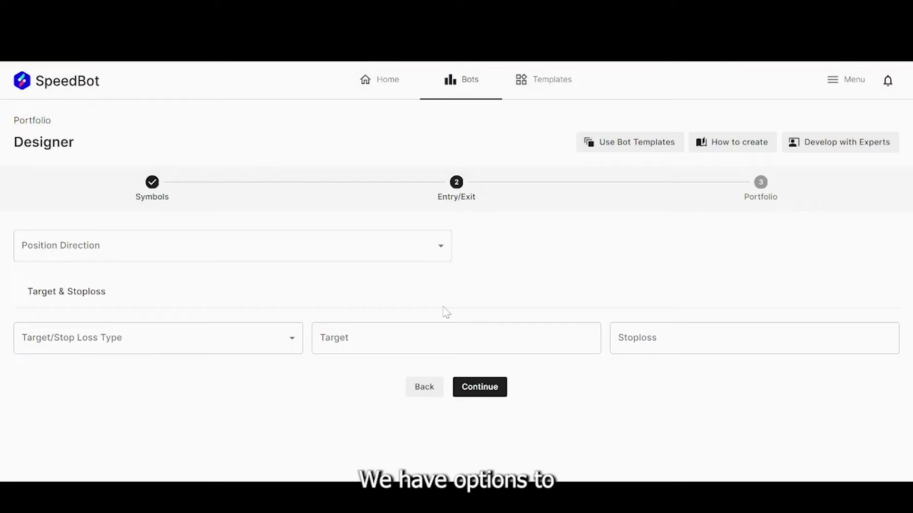
left_click(418, 263)
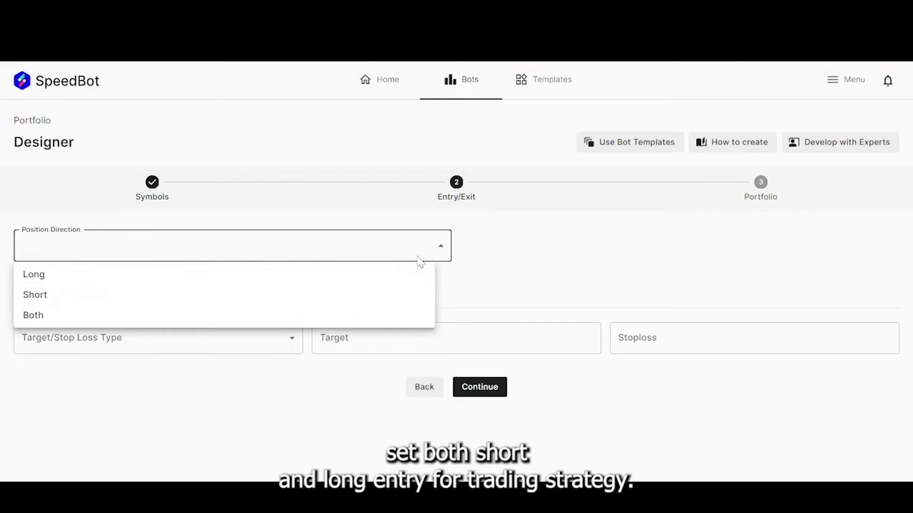
left_click(278, 283)
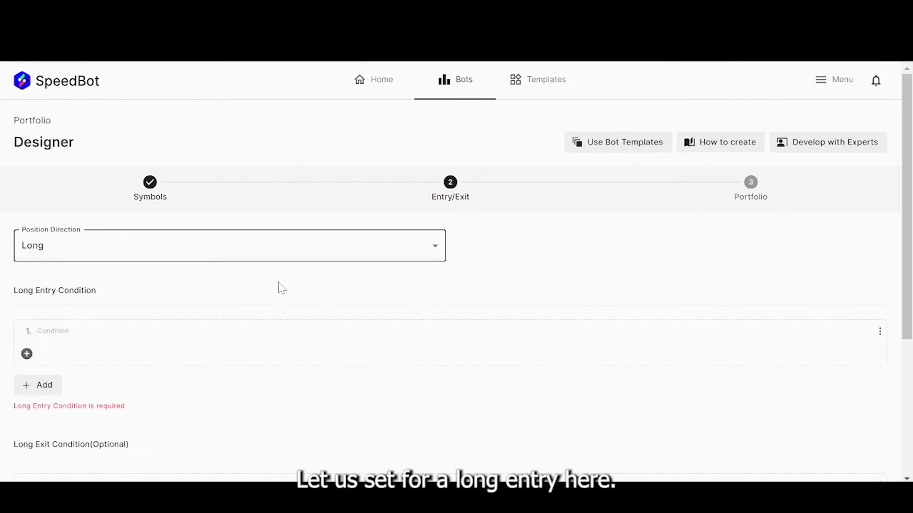
scroll(280, 288, "down", 1)
Add a MACD (12, 26, 9, exponential, Open) term to the first long entry condition
left_click(26, 282)
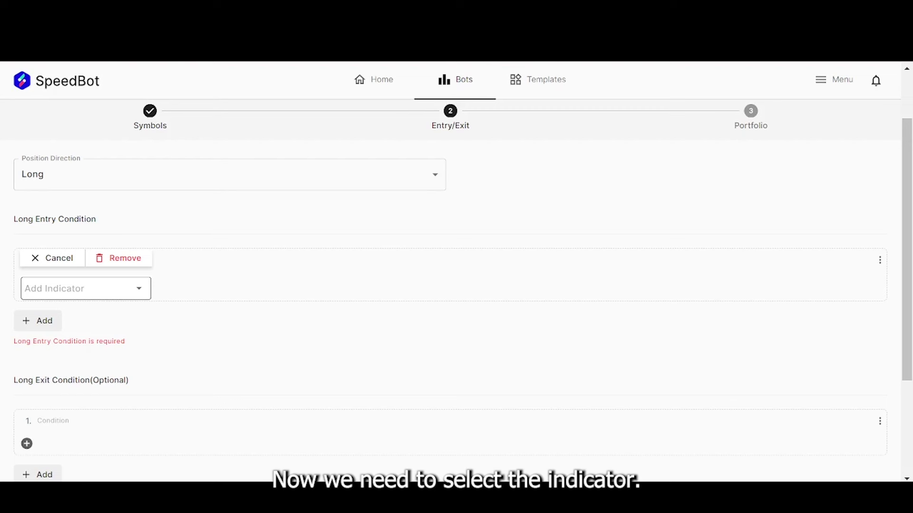
left_click(34, 289)
type("moving ")
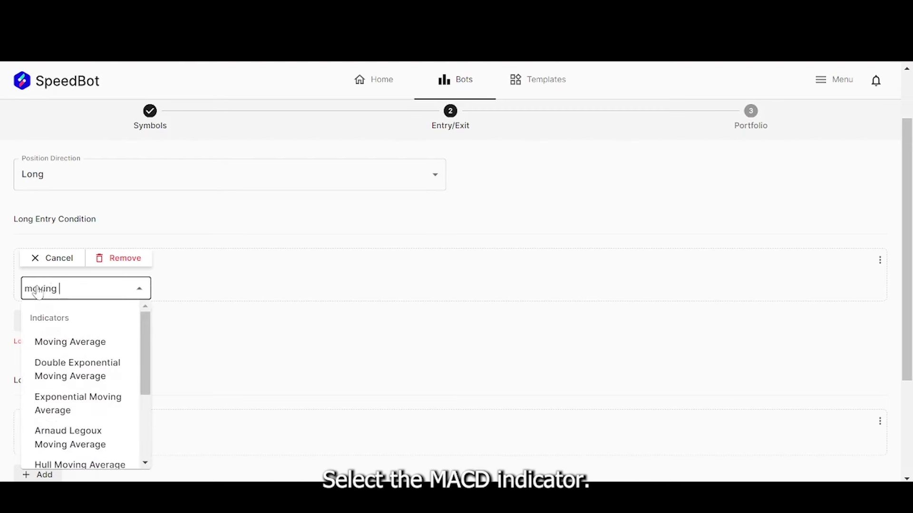
type("average")
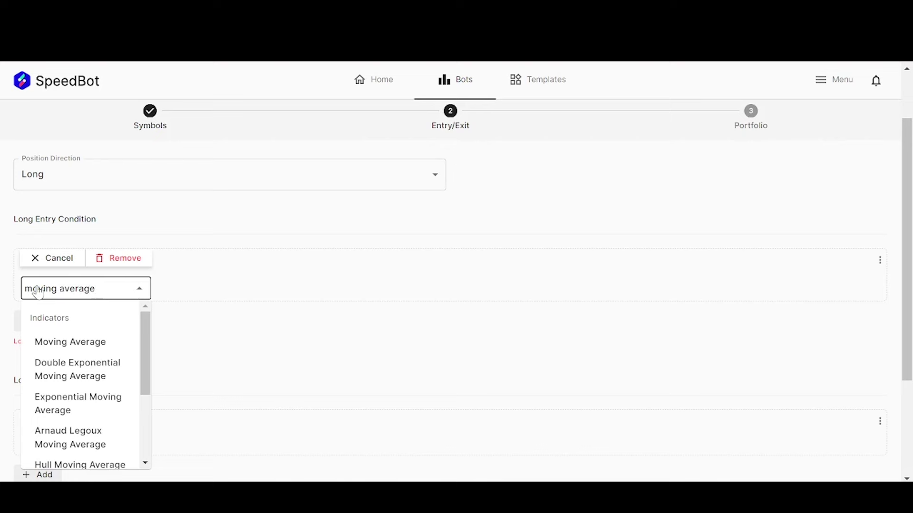
type(" c")
key("Down")
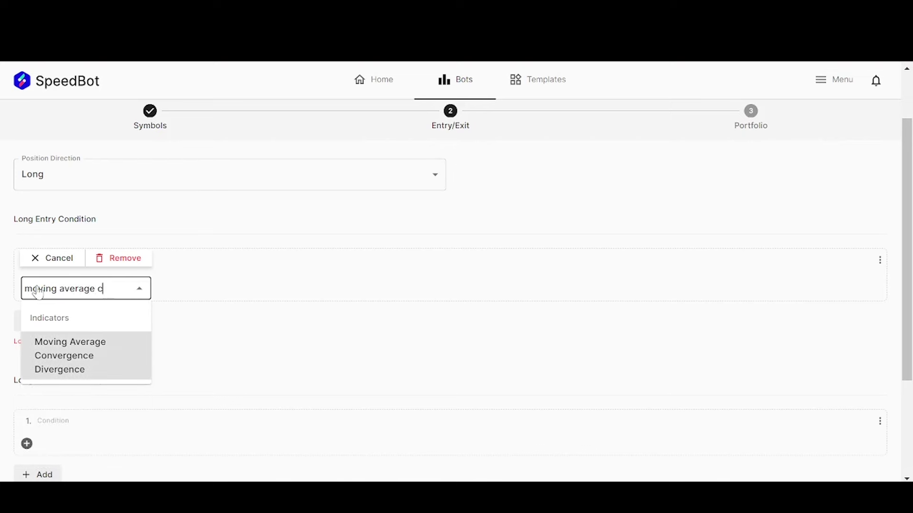
key("Return")
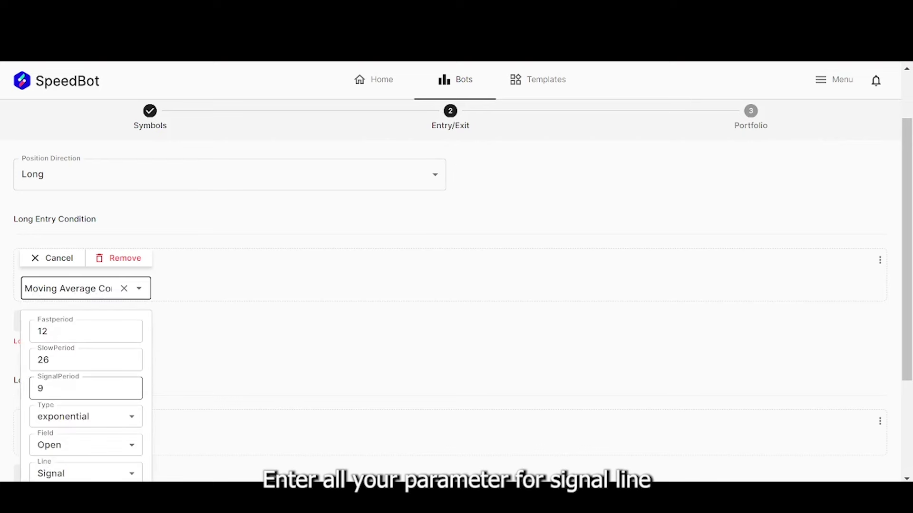
scroll(71, 384, "down", 1)
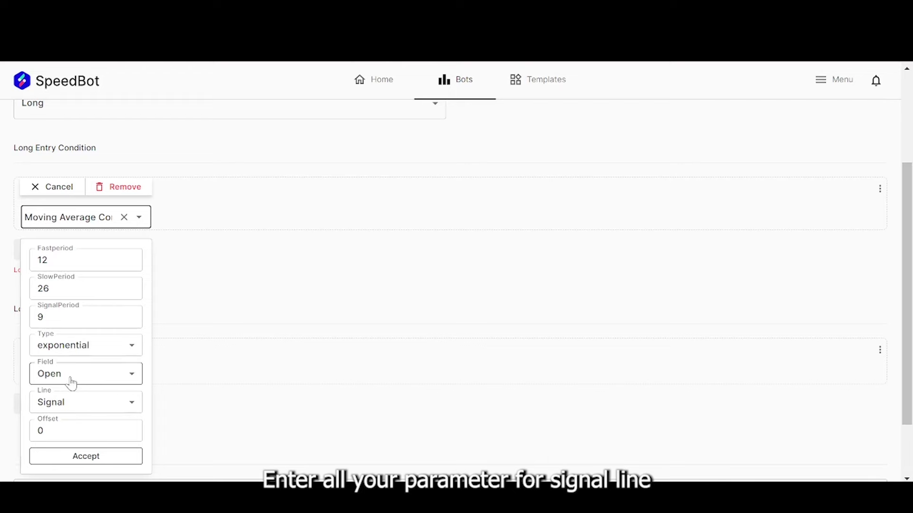
scroll(72, 384, "down", 1)
left_click(90, 385)
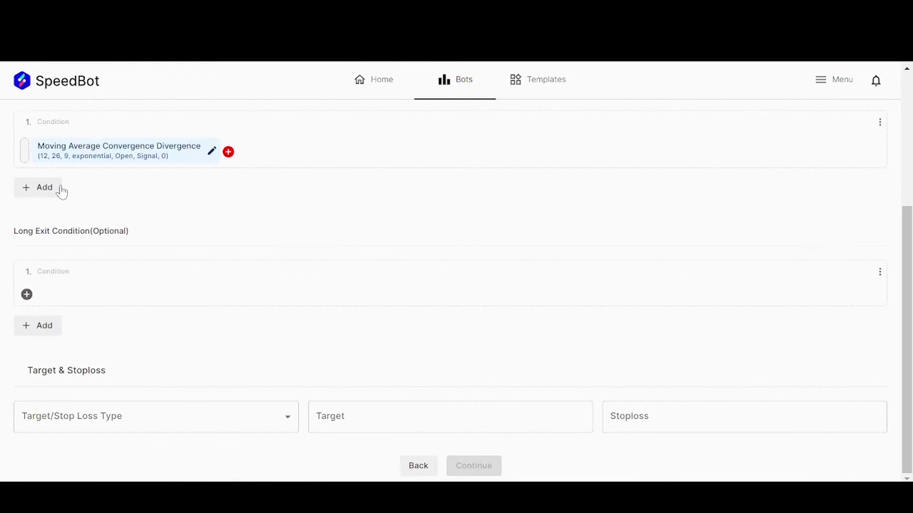
Make the condition 'Crosses above' and use the MACD line on the left side
left_click(22, 153)
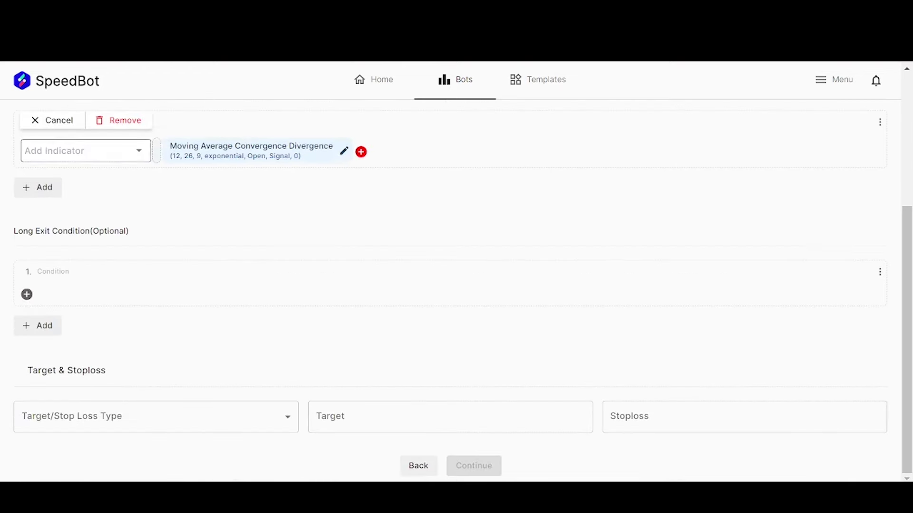
left_click(107, 152)
type("cro")
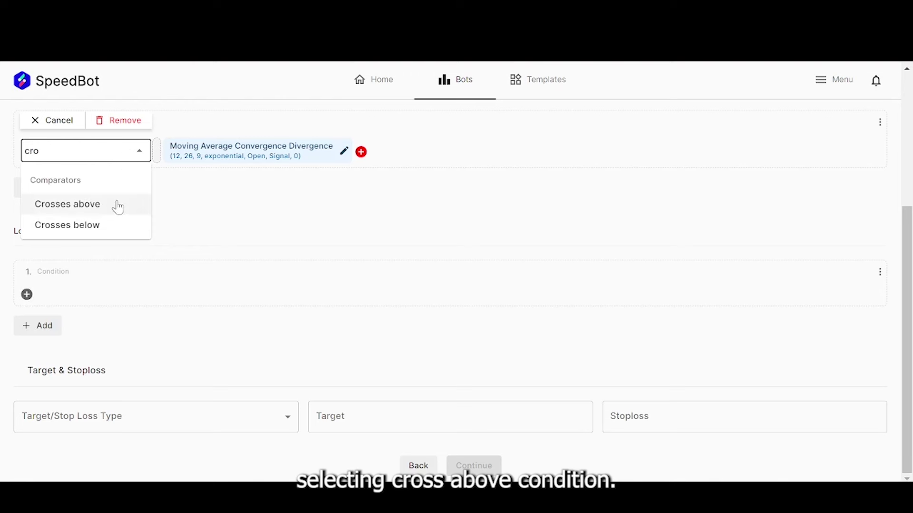
left_click(119, 204)
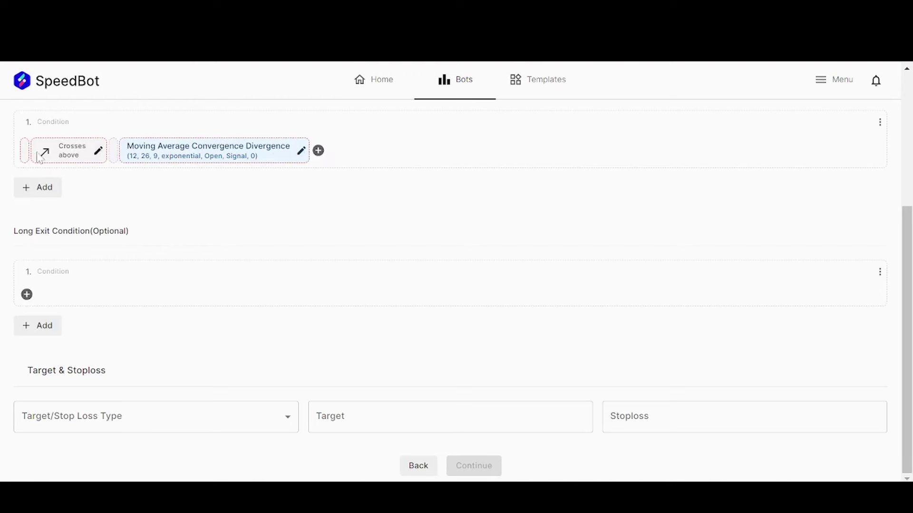
left_click(23, 139)
left_click(62, 150)
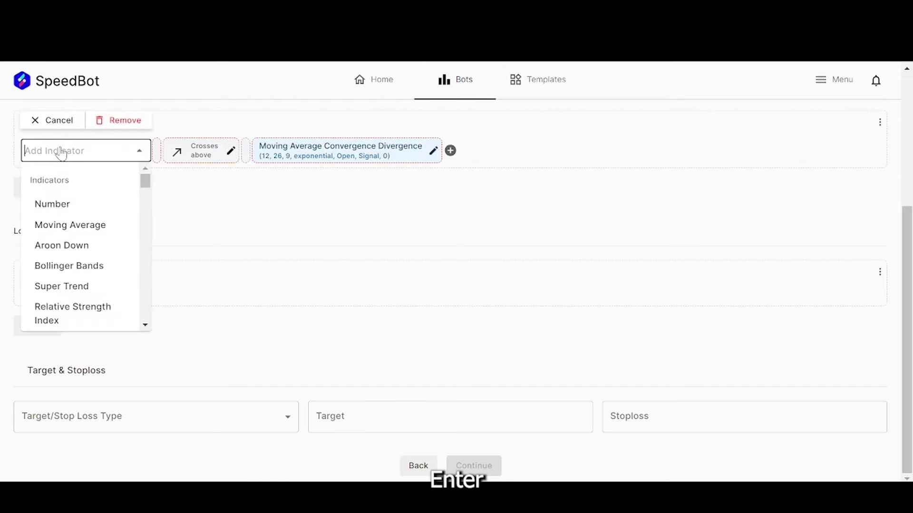
type("mac")
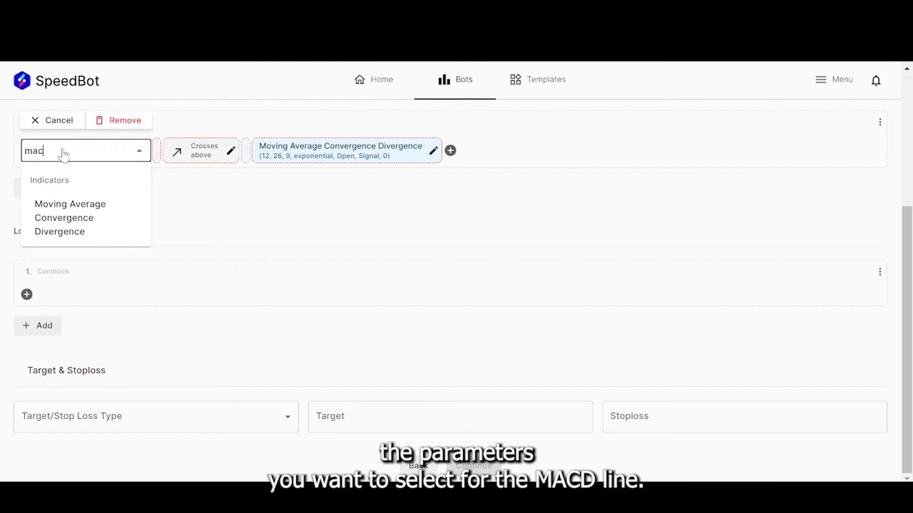
left_click(79, 211)
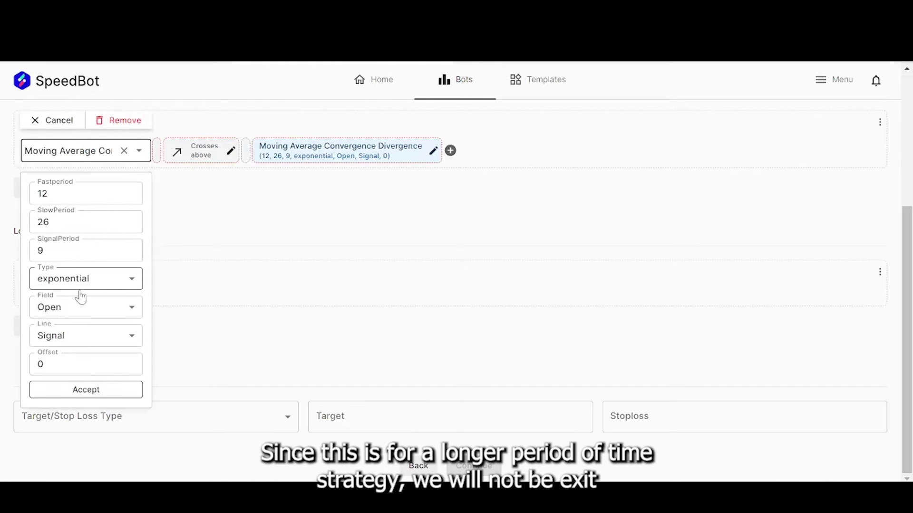
left_click(89, 342)
left_click(82, 379)
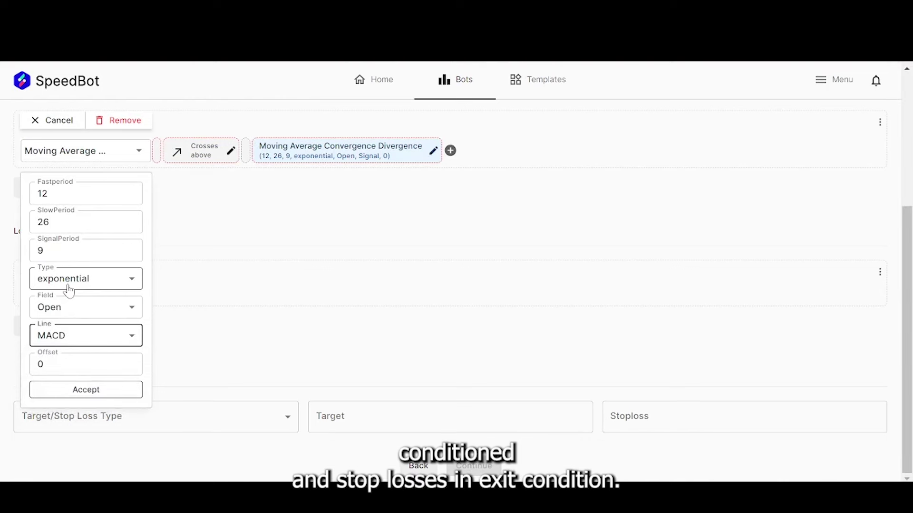
left_click(79, 390)
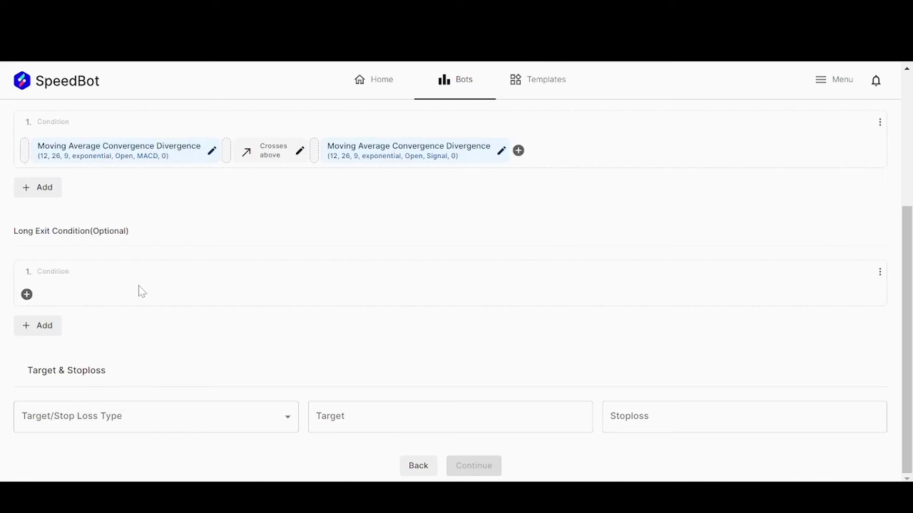
Use a Percentage target/stoploss type with a 5% target and 2% stoploss
left_click(133, 419)
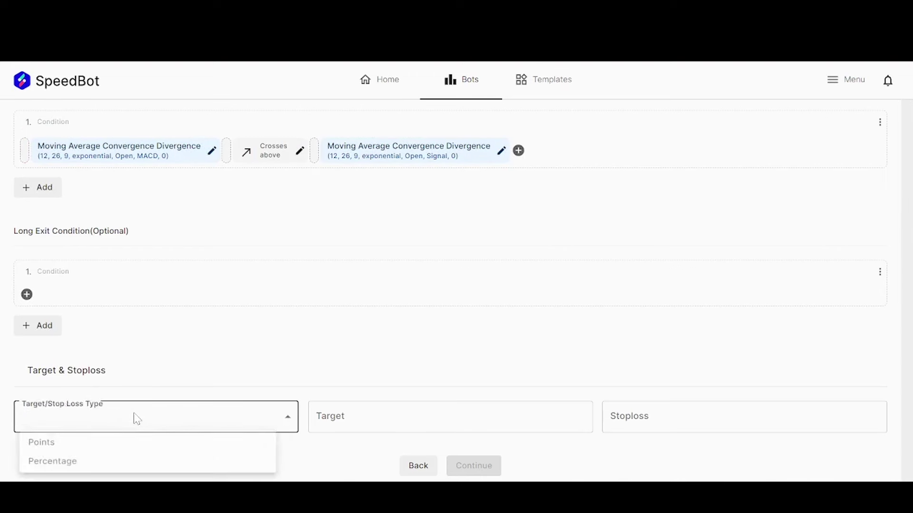
left_click(135, 464)
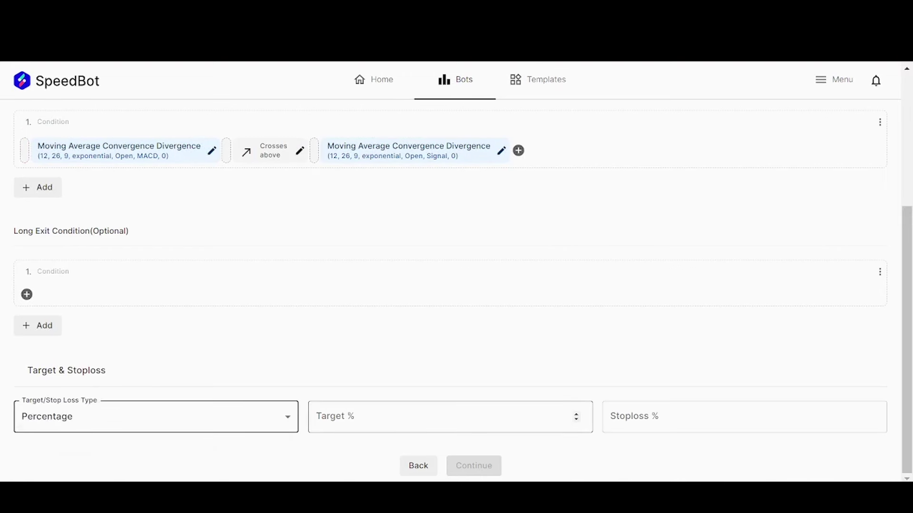
key("Tab")
type("5")
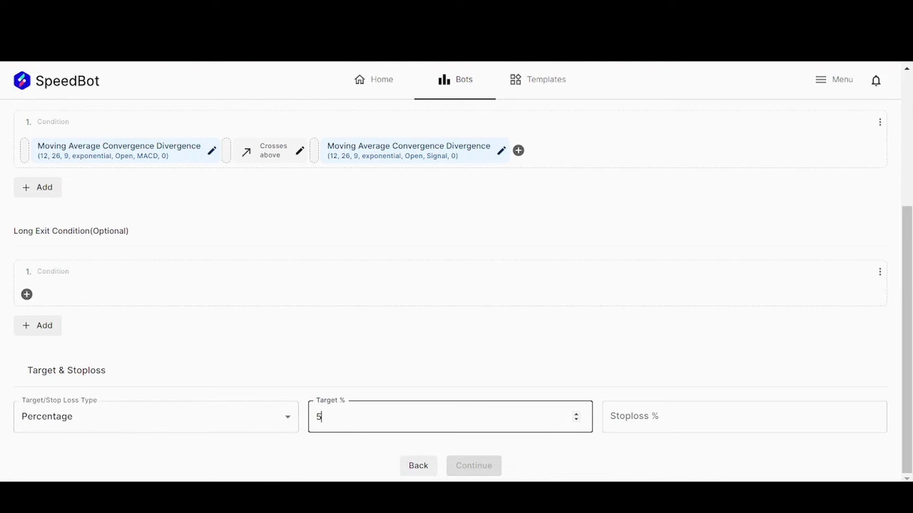
key("Tab")
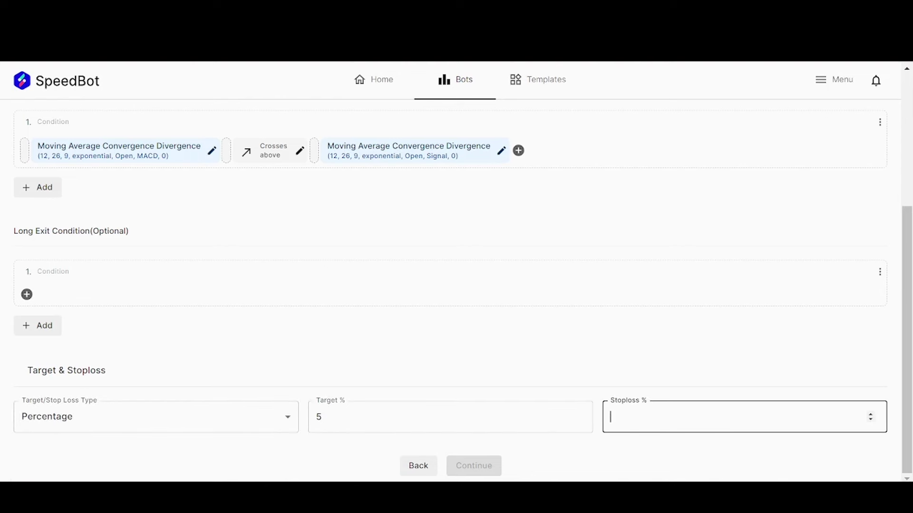
type("2")
Use Quantity Based sizing of 5, Market orders and CNC / NRML holding
left_click(485, 467)
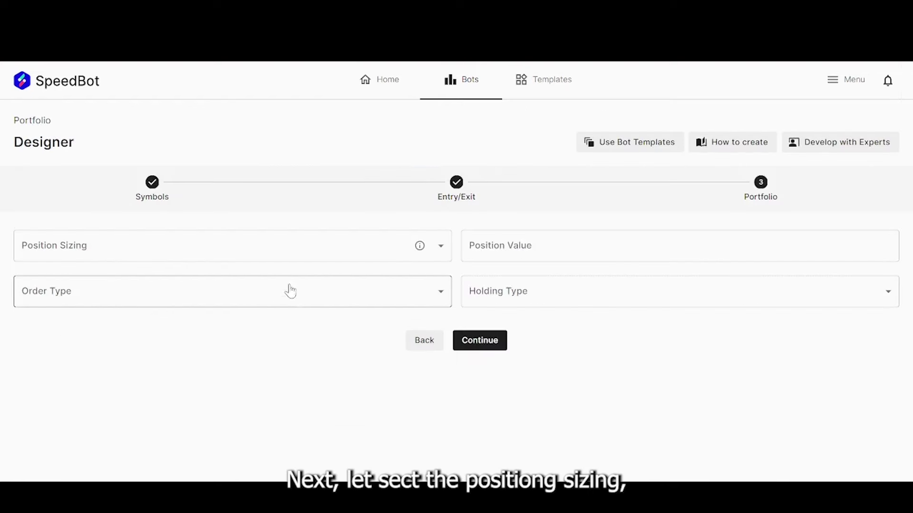
left_click(294, 249)
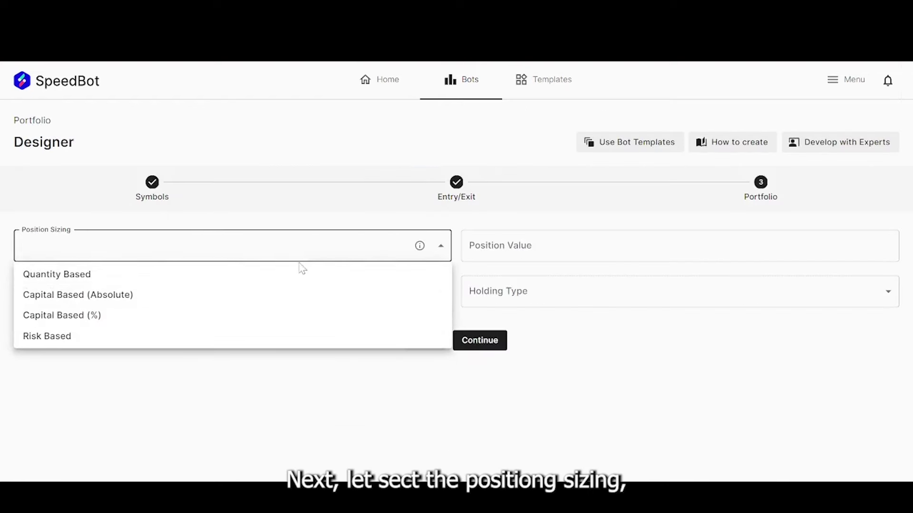
left_click(251, 282)
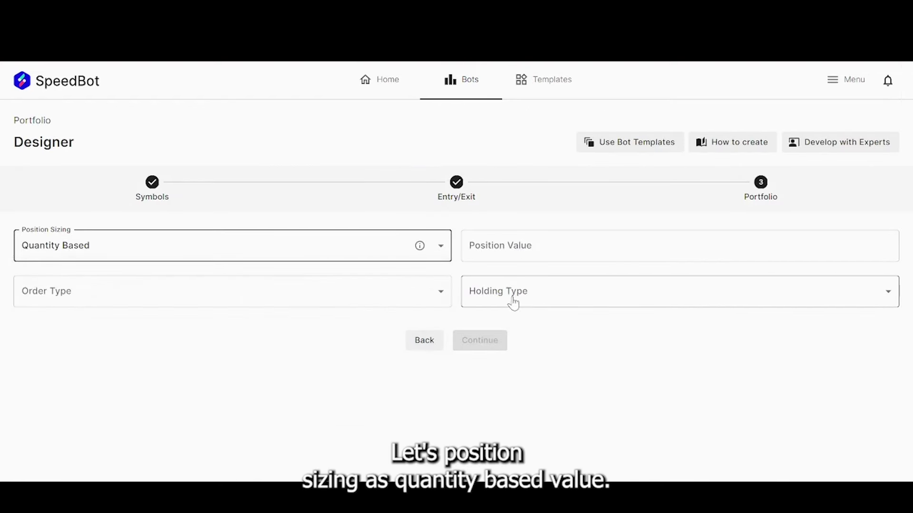
key("Tab")
type("5")
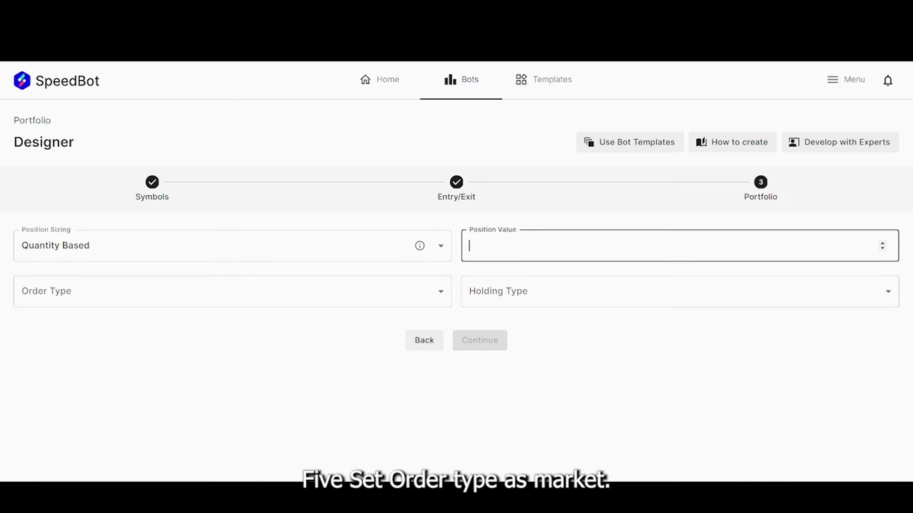
left_click(378, 296)
left_click(343, 326)
left_click(567, 303)
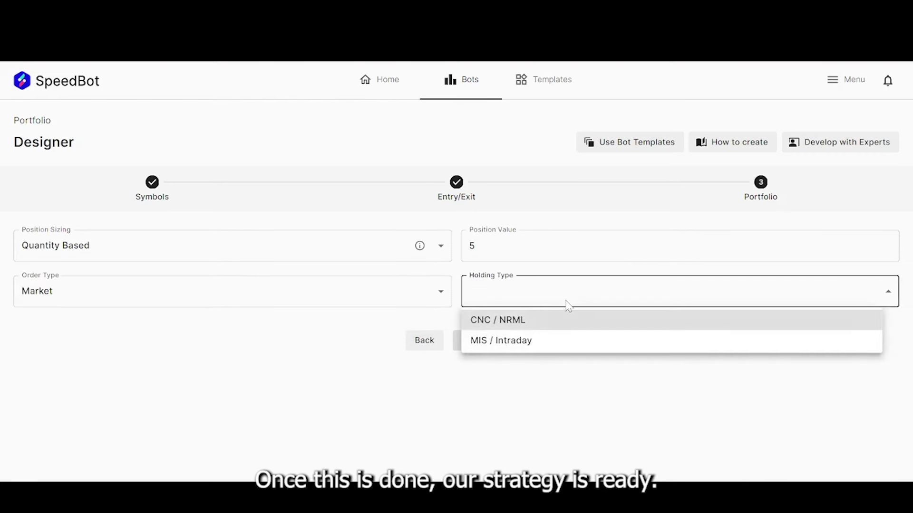
left_click(558, 324)
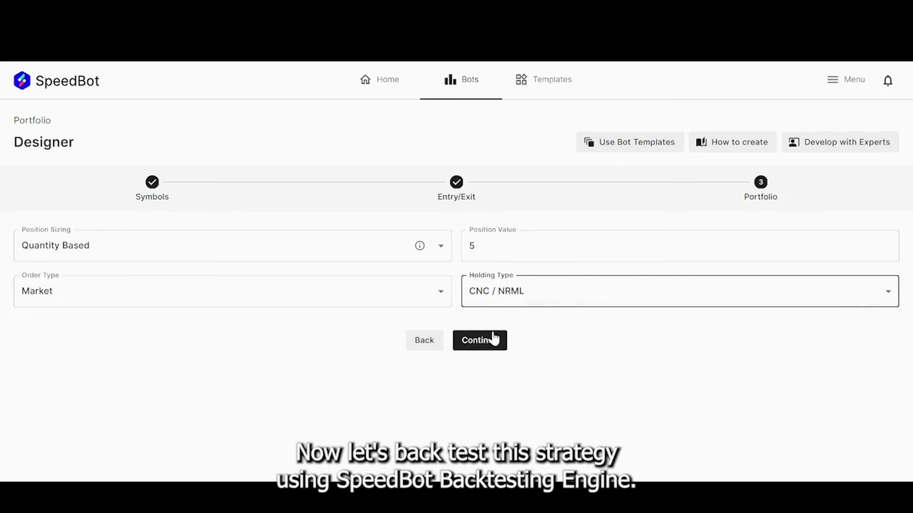
left_click(477, 340)
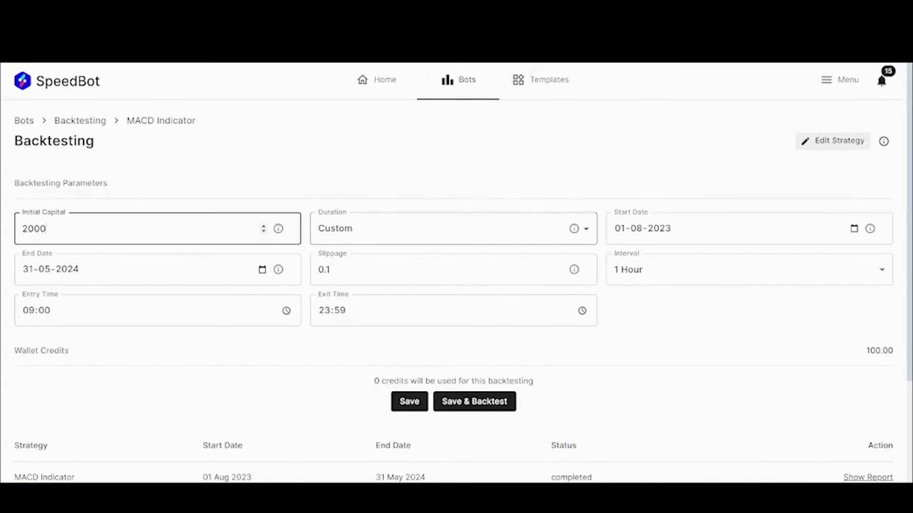
Backtest MACD Indicator from 01-08-2023 to 31-05-2024 with 2000 capital, then open the report
left_click(744, 229)
left_click(854, 229)
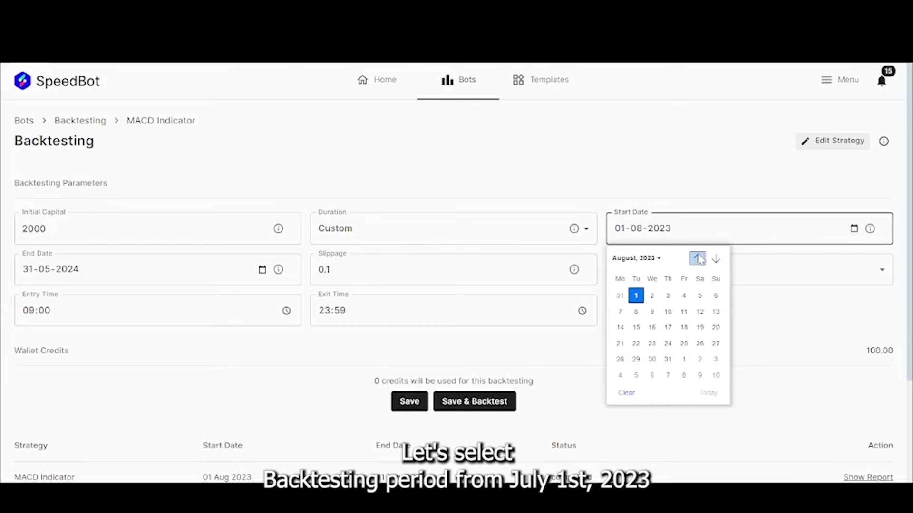
left_click(804, 236)
left_click(119, 281)
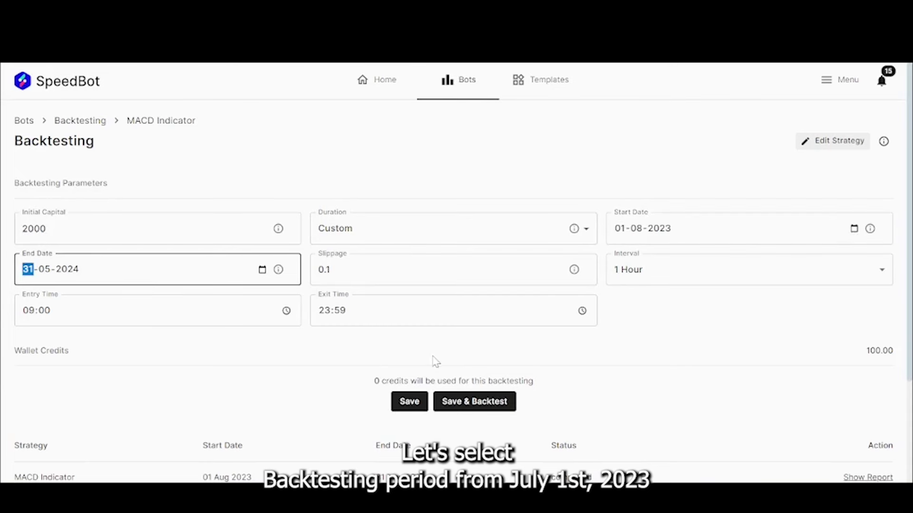
left_click(473, 401)
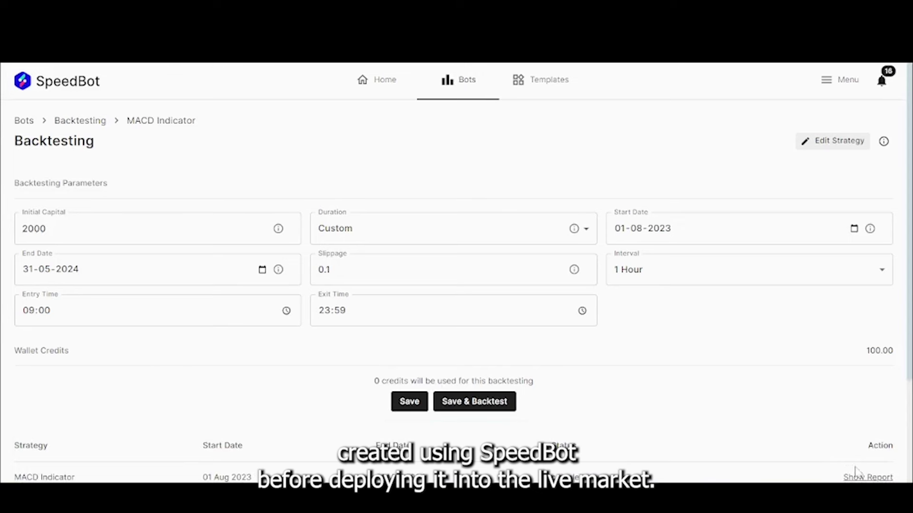
left_click(867, 477)
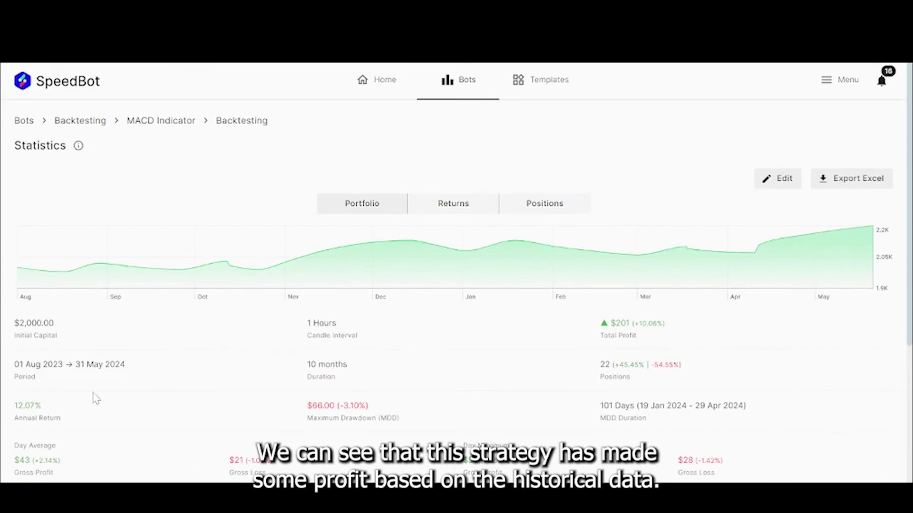
scroll(423, 383, "down", 2)
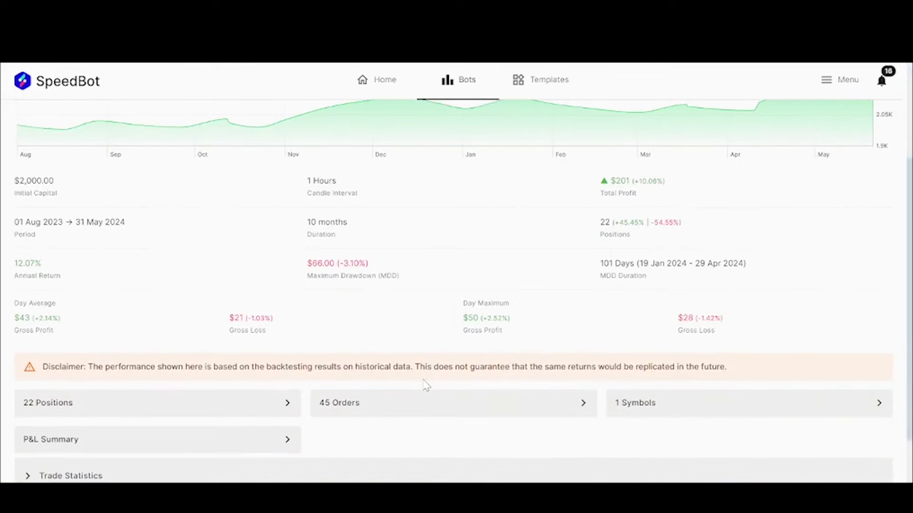
scroll(426, 373, "up", 2)
Show monthly returns and inspect November 2023's 87.97 (4.4%) return
left_click(470, 205)
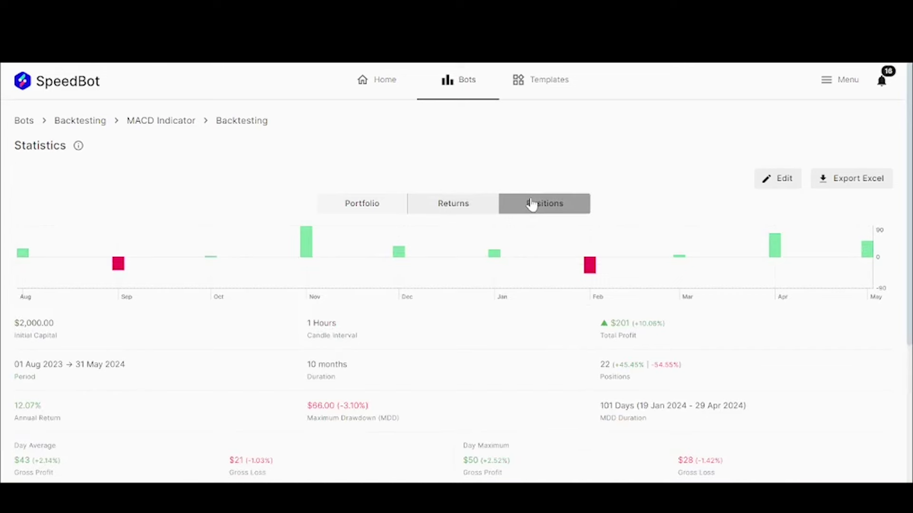
left_click(476, 206)
mouse_move(305, 243)
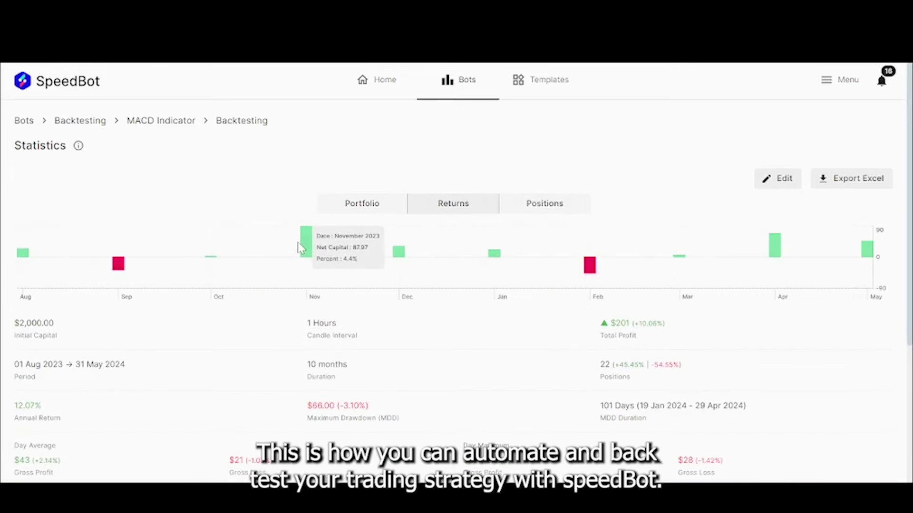